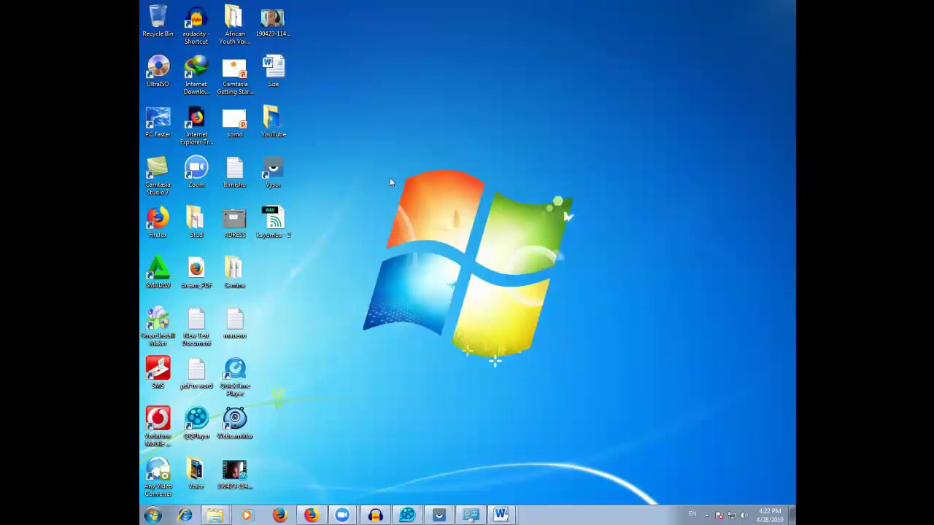
# - Refresh the desktop and move the Camtasia Studio 7 shortcut to the last column of desktop icons
pyautogui.click(421, 159)
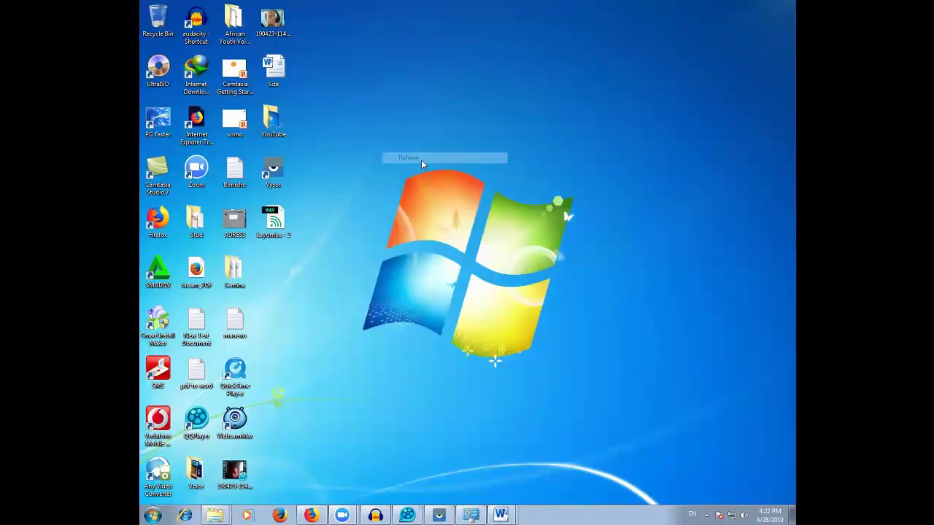
pyautogui.click(152, 515)
pyautogui.click(583, 198)
pyautogui.moveTo(163, 168); pyautogui.dragTo(483, 145)
# - Turn off automatic arrangement of the desktop icons and move the Camtasia Studio 7 shortcut to the middle of the desktop
pyautogui.rightClick(514, 106)
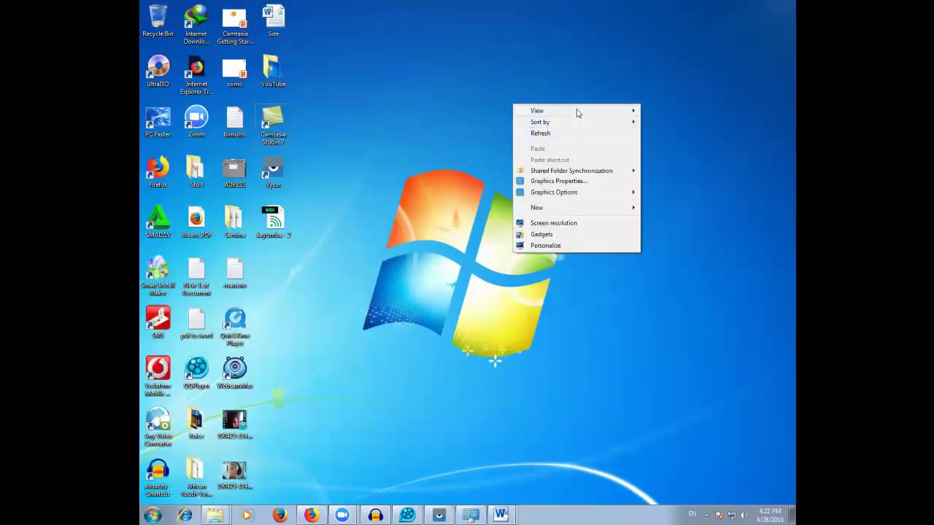
pyautogui.moveTo(577, 110)
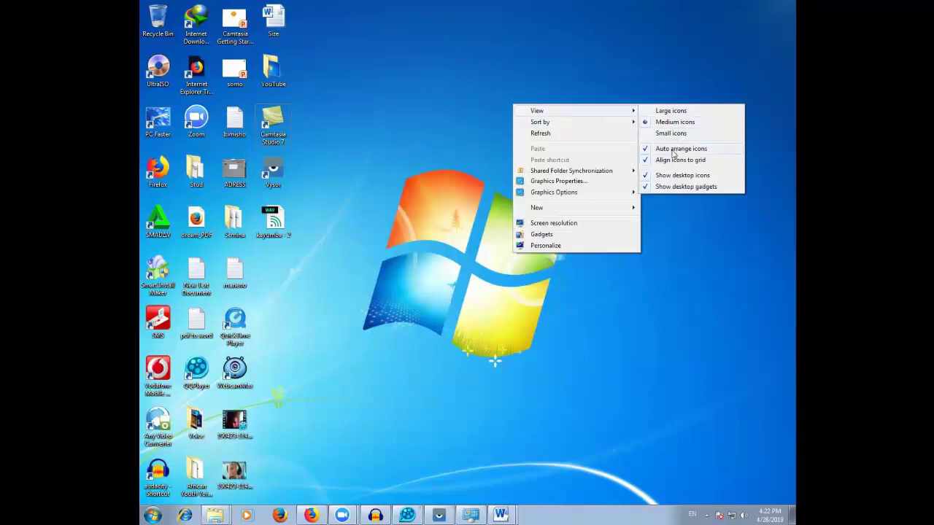
pyautogui.click(309, 116)
pyautogui.moveTo(288, 125); pyautogui.dragTo(503, 154)
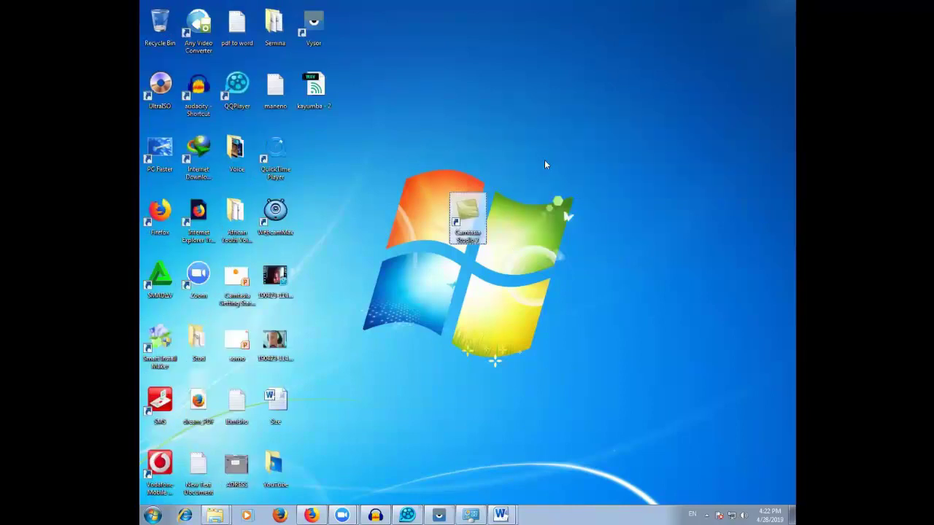
# - Enlarge the desktop icons, shrink them back to medium, and move the Camtasia Studio 7 shortcut around the empty desktop area
pyautogui.keyDown('ctrl'); pyautogui.scroll(3, 544, 160); pyautogui.keyUp('ctrl')
pyautogui.moveTo(504, 381); pyautogui.dragTo(632, 295)
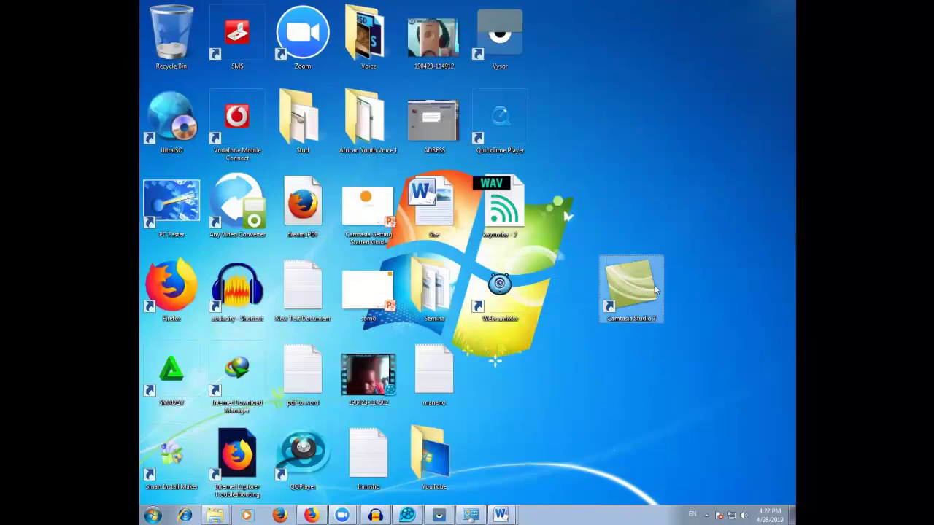
pyautogui.keyDown('ctrl'); pyautogui.scroll(-3, 713, 208); pyautogui.keyUp('ctrl')
pyautogui.moveTo(695, 373); pyautogui.dragTo(428, 228)
# - Turn automatic arrangement of the desktop icons back on
pyautogui.rightClick(582, 130)
pyautogui.moveTo(621, 137)
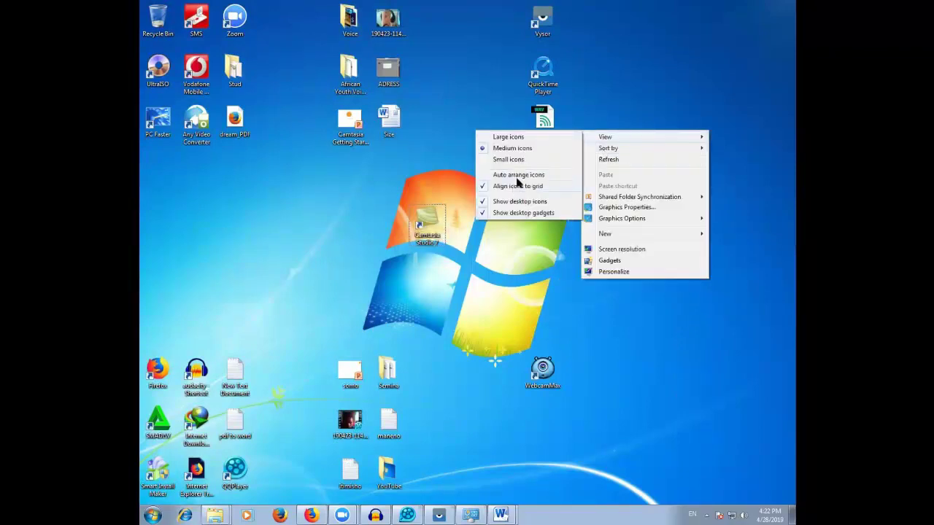
pyautogui.click(518, 175)
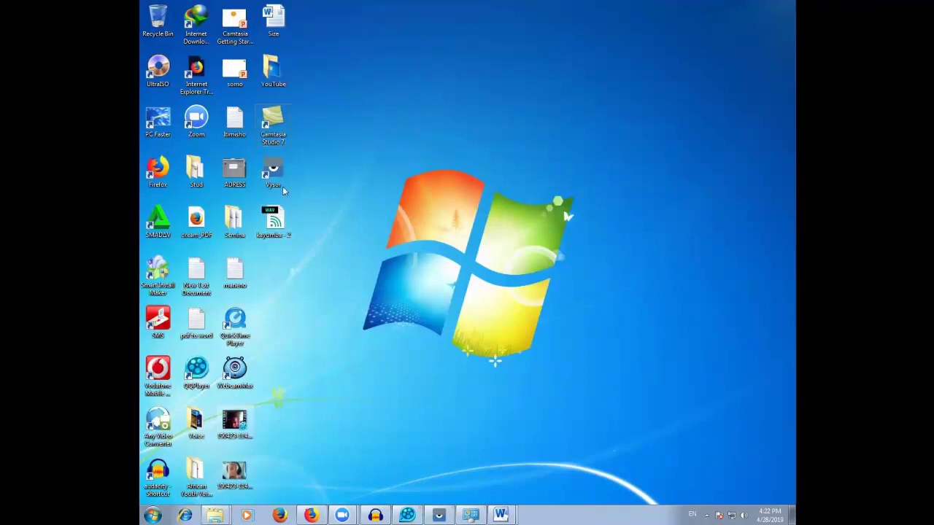
# - Start Camtasia Studio 7, choose to recover the unsaved project, and cancel saving it
pyautogui.doubleClick(270, 135)
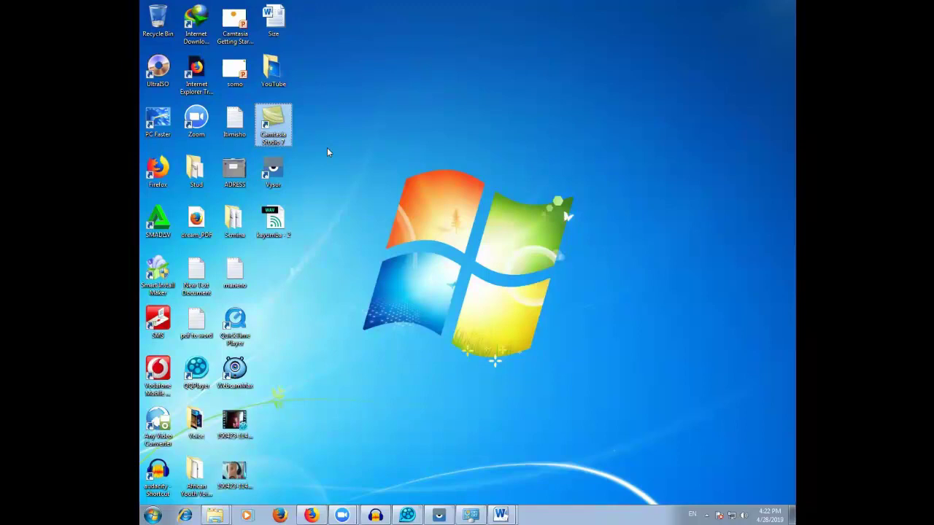
pyautogui.click(552, 294)
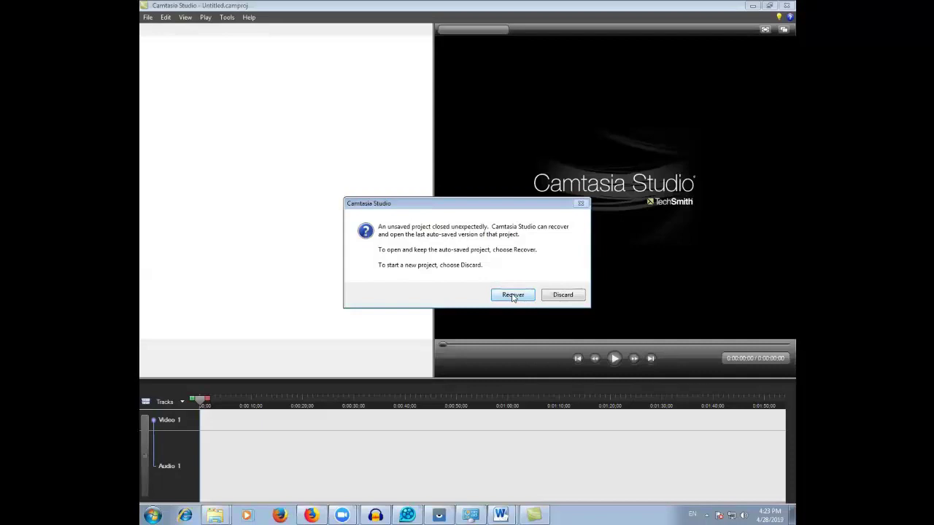
pyautogui.click(513, 294)
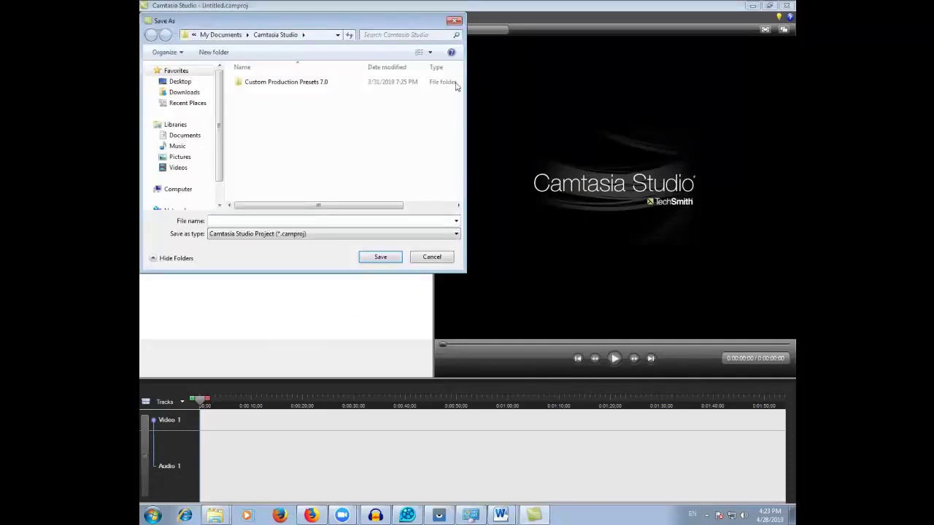
pyautogui.click(432, 257)
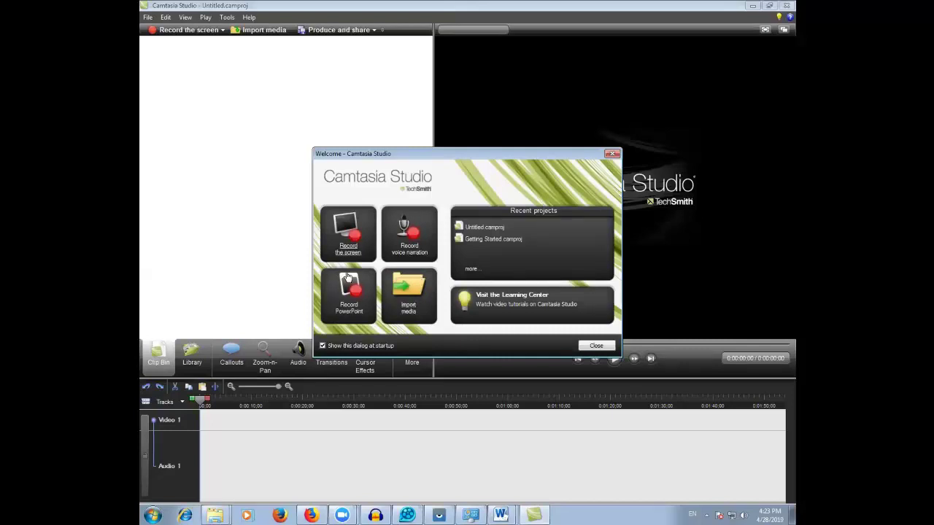
# - Open the screen recorder, show the desktop, and start a full-screen recording
pyautogui.click(350, 237)
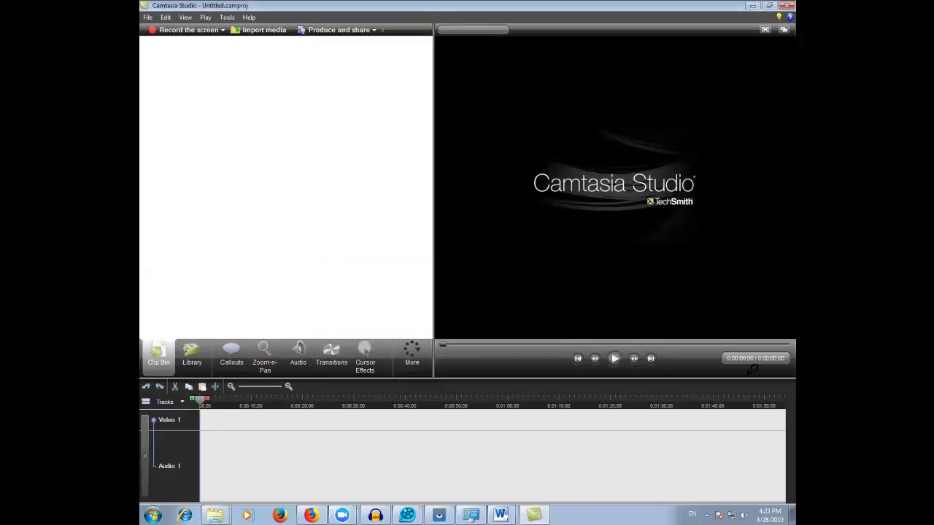
pyautogui.press('super+d')
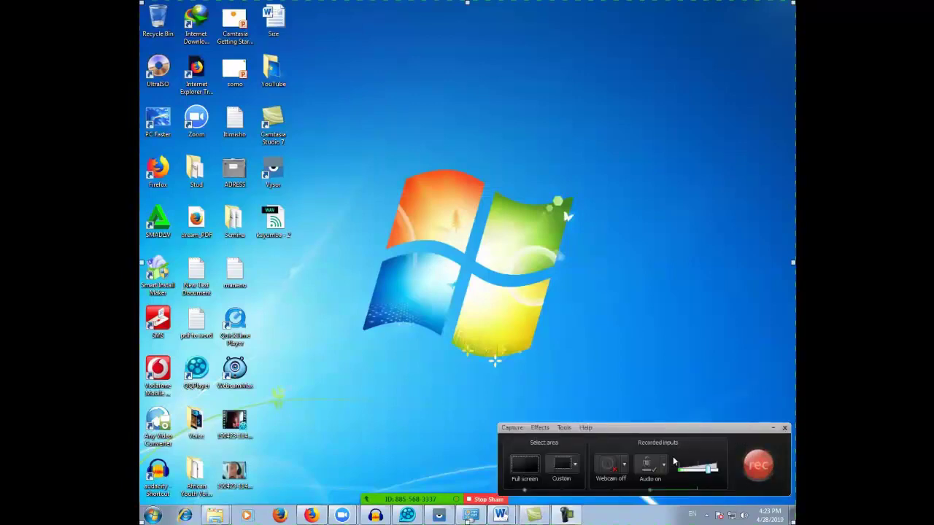
pyautogui.click(762, 466)
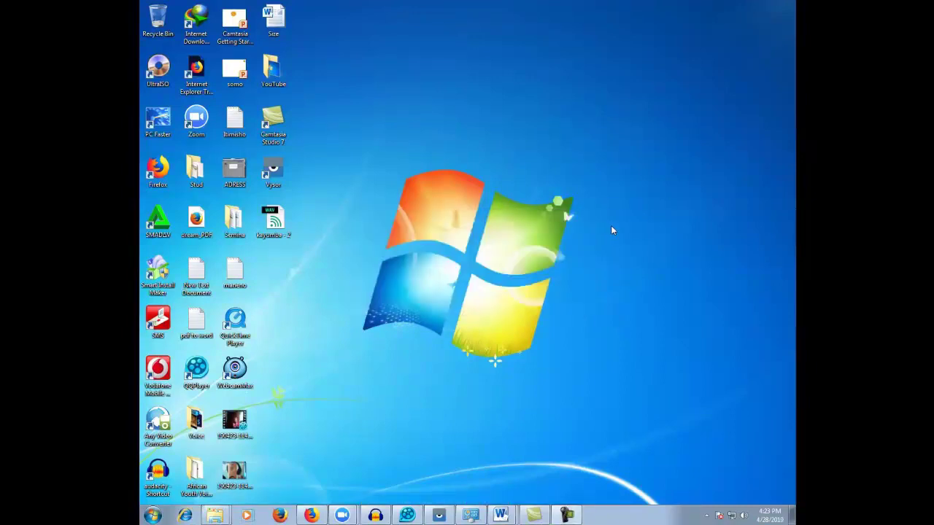
# - Refresh the desktop and open the Computer window while the recording runs
pyautogui.rightClick(480, 154)
pyautogui.click(504, 181)
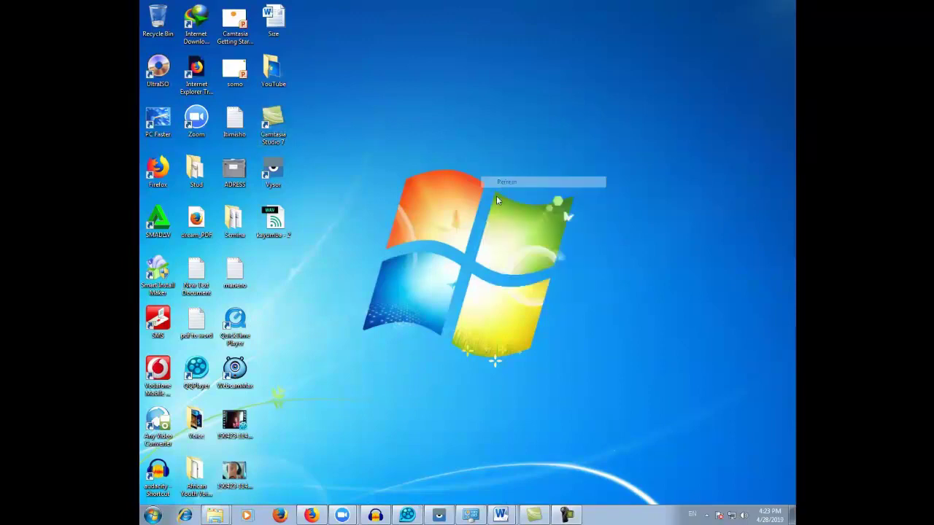
pyautogui.click(150, 515)
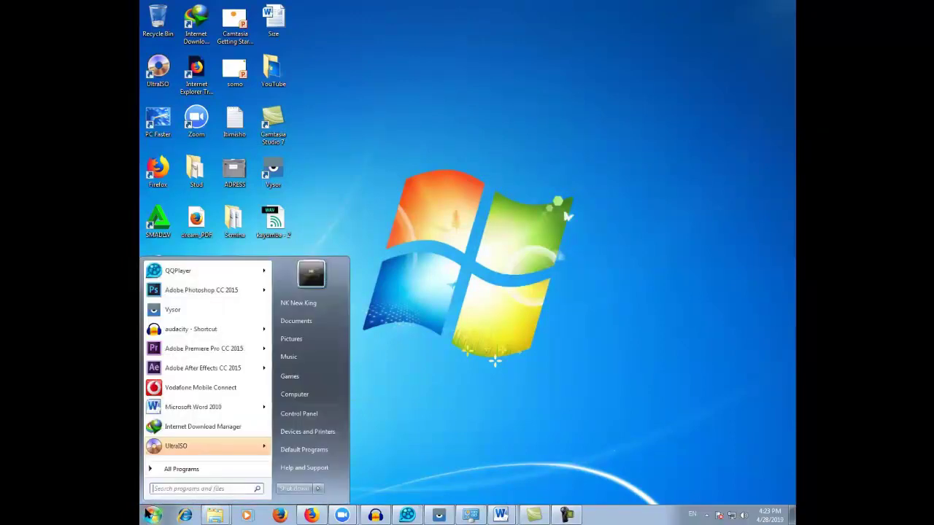
pyautogui.click(305, 393)
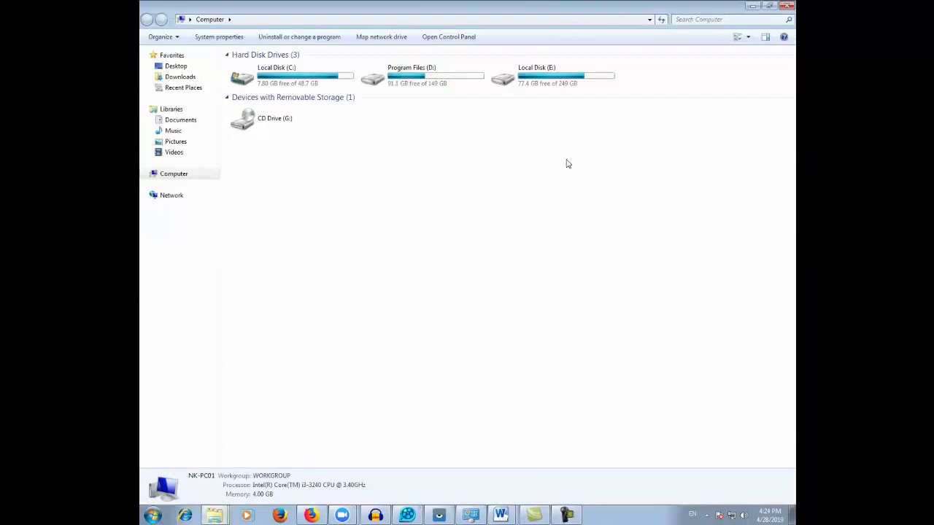
# - Browse Local Disk (E:) and Program Files (D:), and open the Sample Videos folder in the Videos library
pyautogui.click(526, 83)
pyautogui.doubleClick(525, 82)
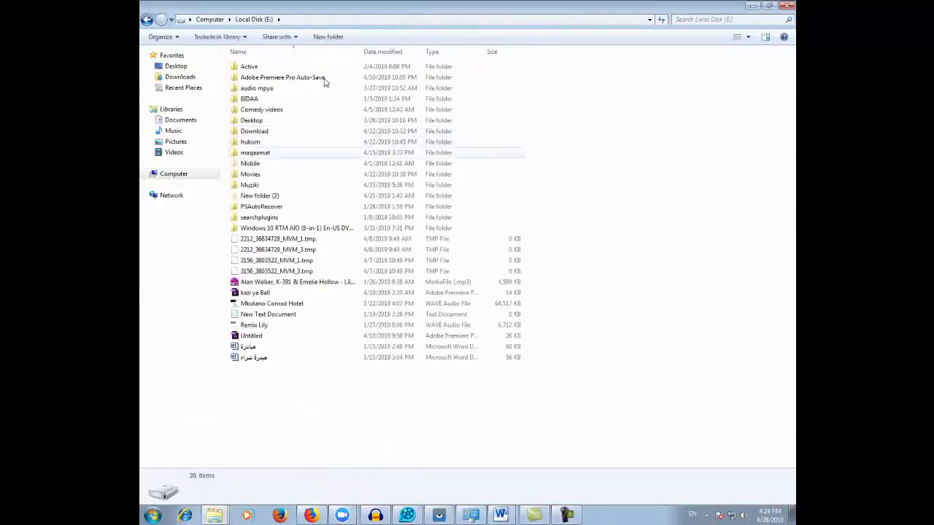
pyautogui.press('BackSpace')
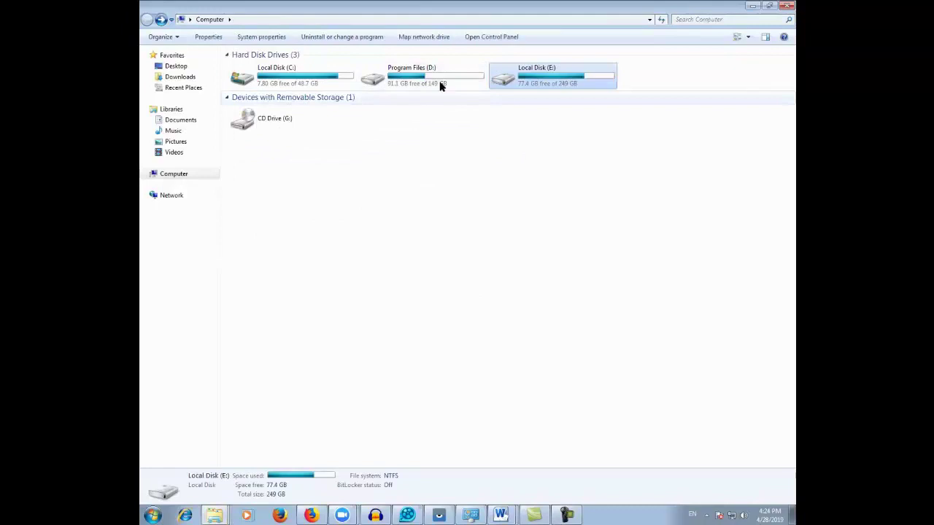
pyautogui.doubleClick(442, 89)
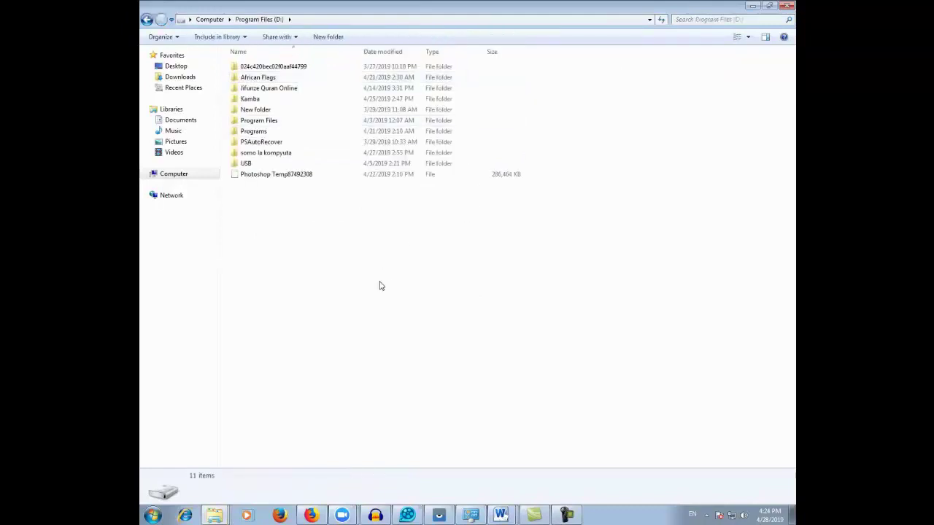
pyautogui.press('BackSpace')
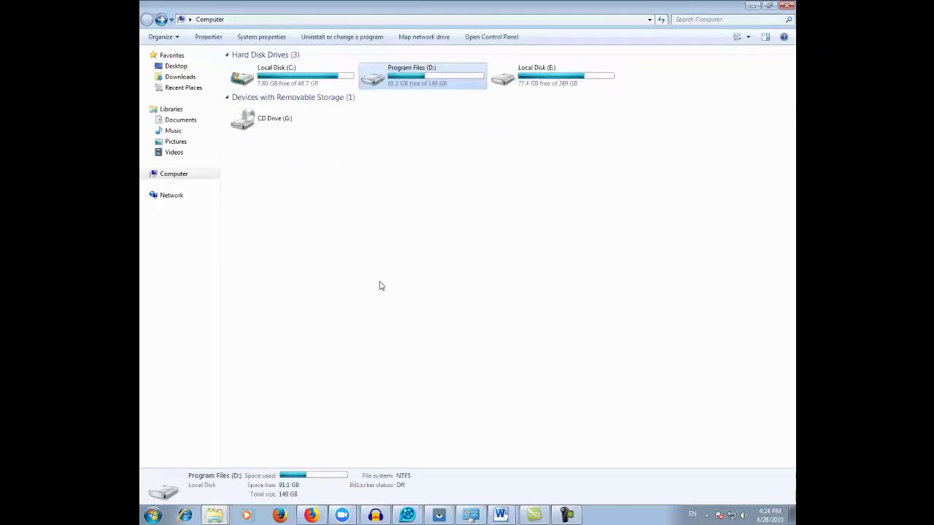
pyautogui.click(183, 153)
pyautogui.doubleClick(310, 133)
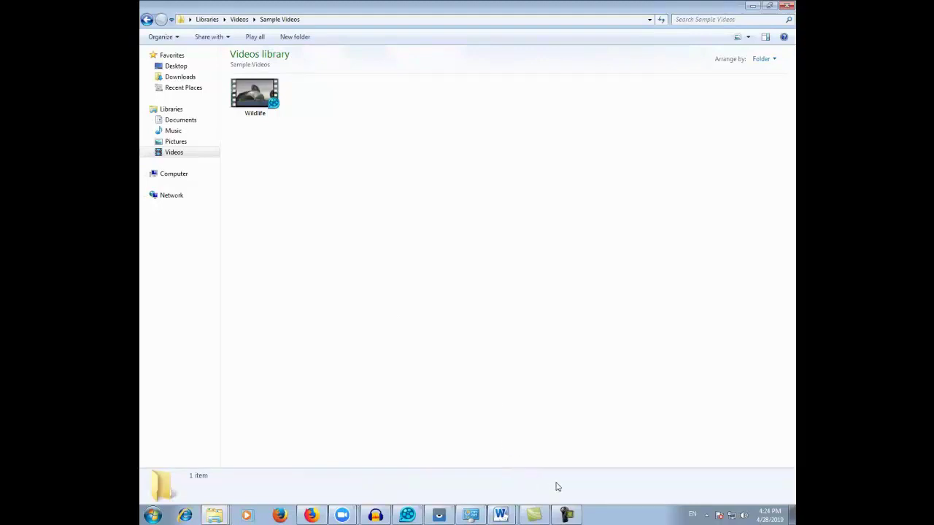
# - Stop the screen recording and pause its preview playback
pyautogui.click(566, 515)
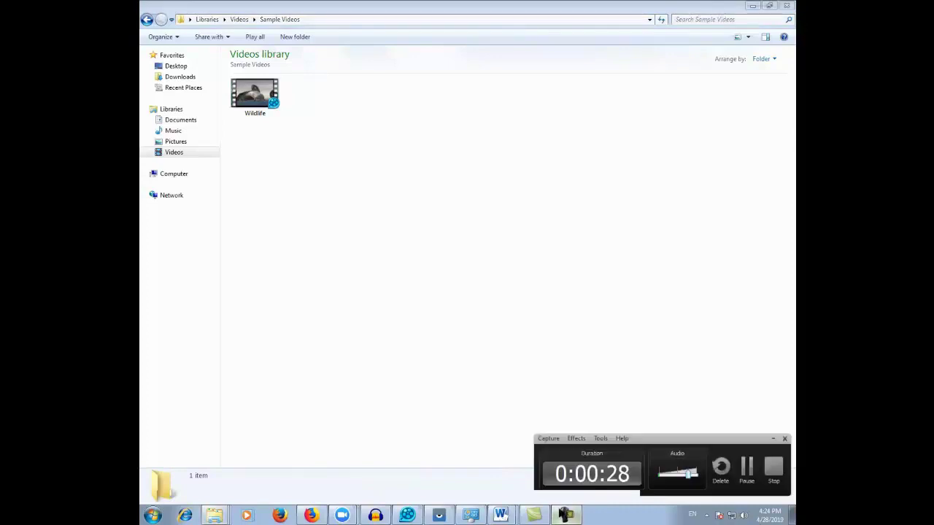
pyautogui.click(775, 473)
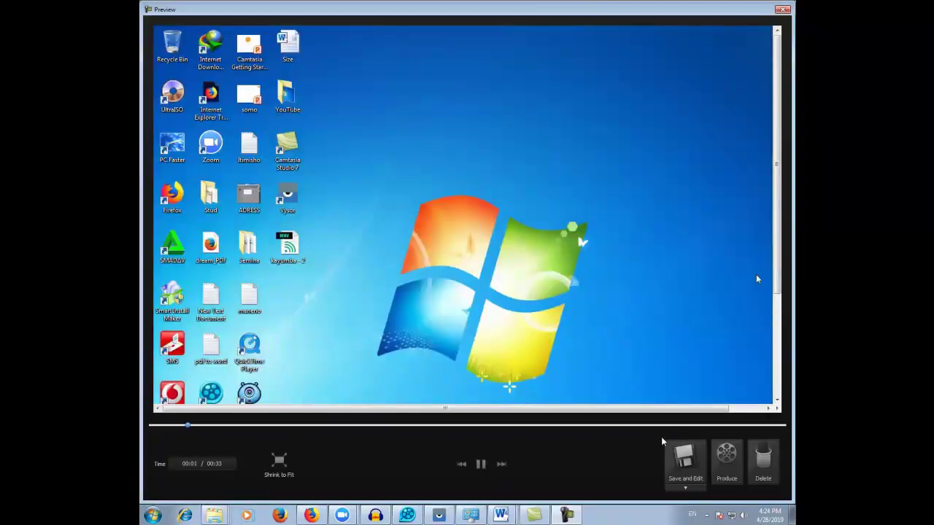
pyautogui.click(479, 465)
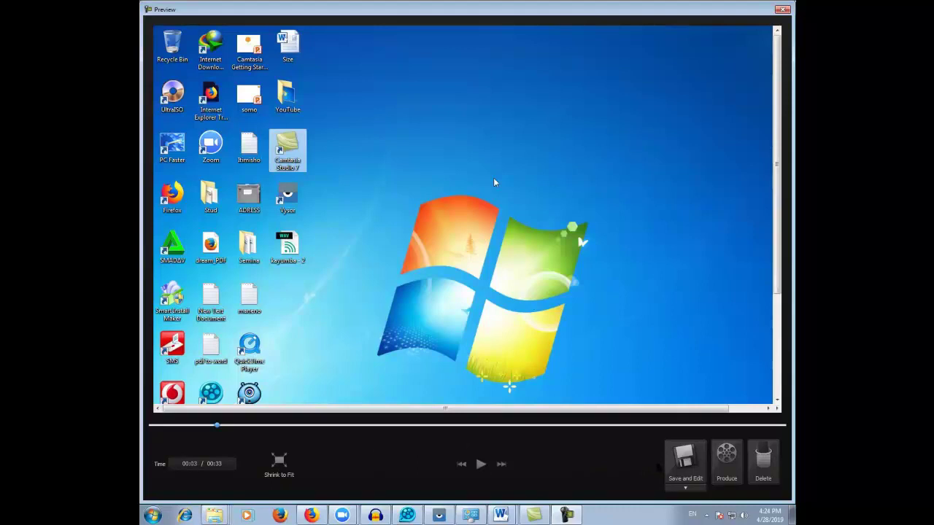
# - Save the recording for editing on the Desktop as a Camtasia recording file named camtasia
pyautogui.click(684, 459)
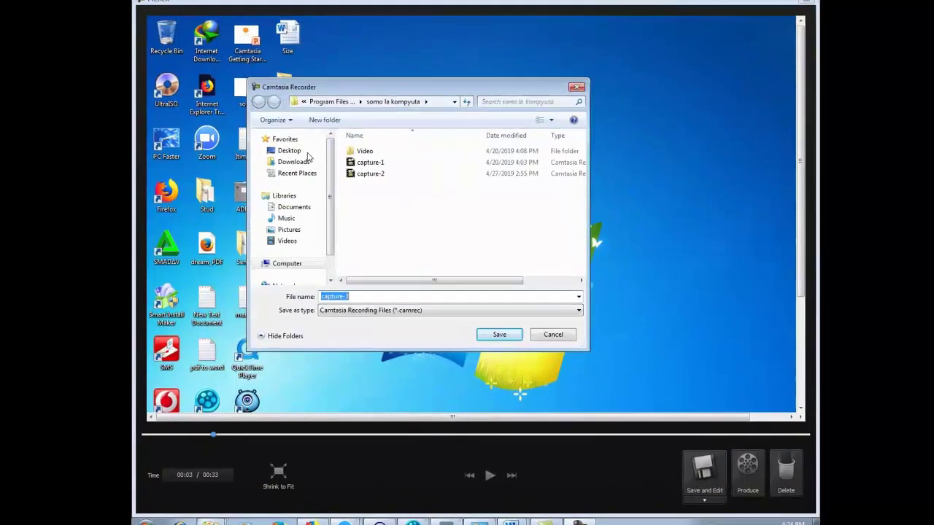
pyautogui.click(300, 152)
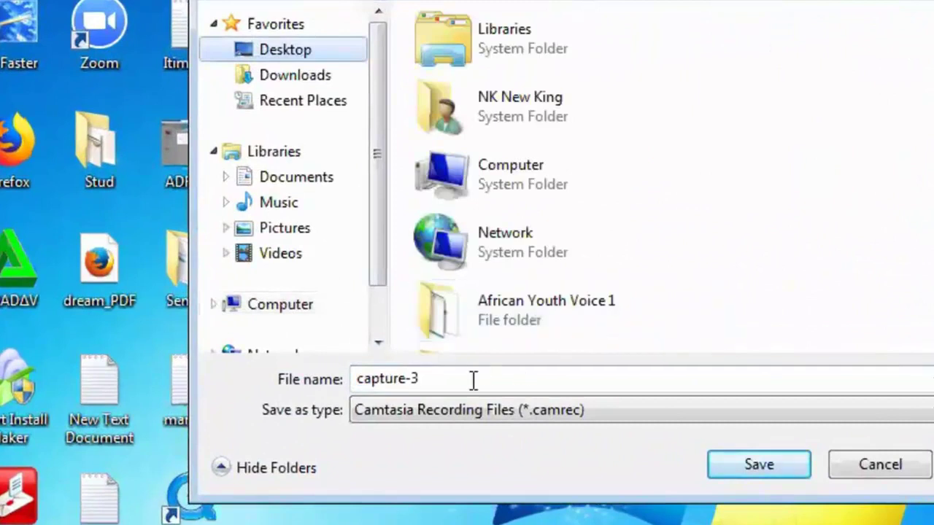
pyautogui.doubleClick(473, 379)
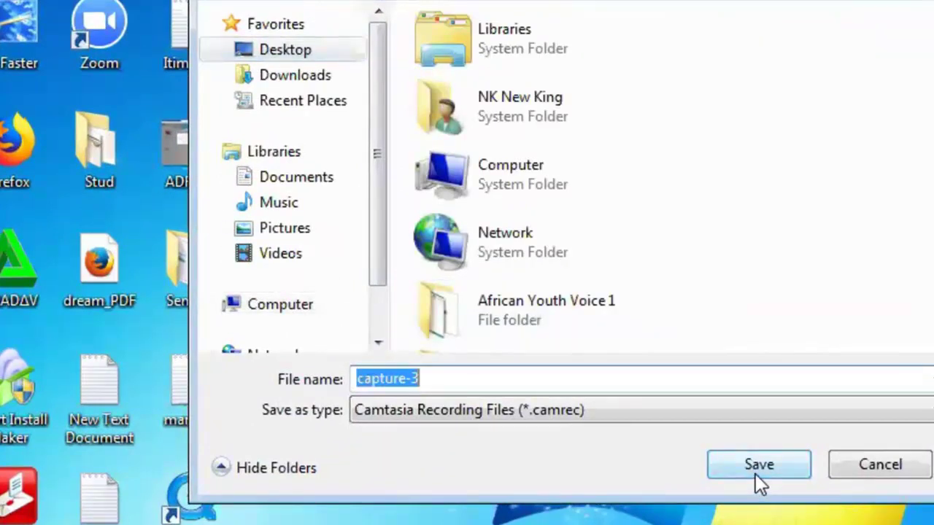
pyautogui.write('can')
pyautogui.press('BackSpace')
pyautogui.write('mtasia')
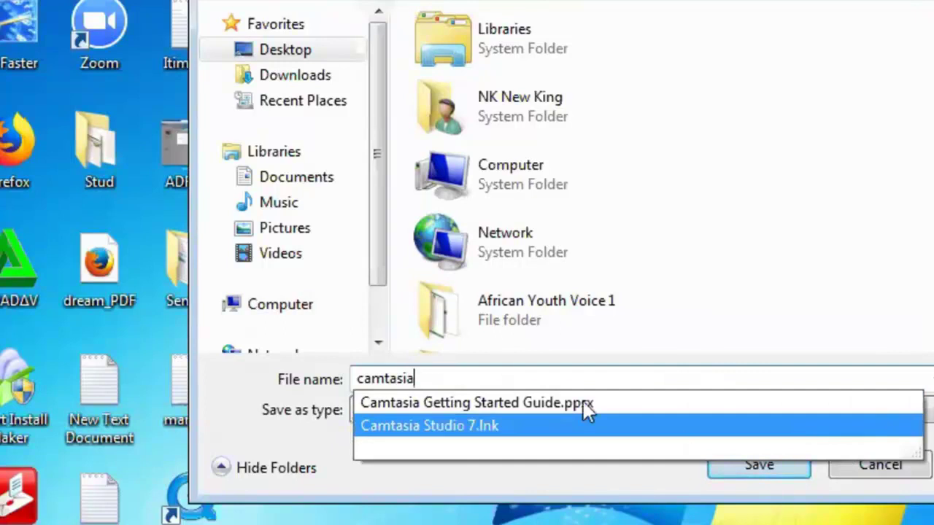
pyautogui.click(717, 463)
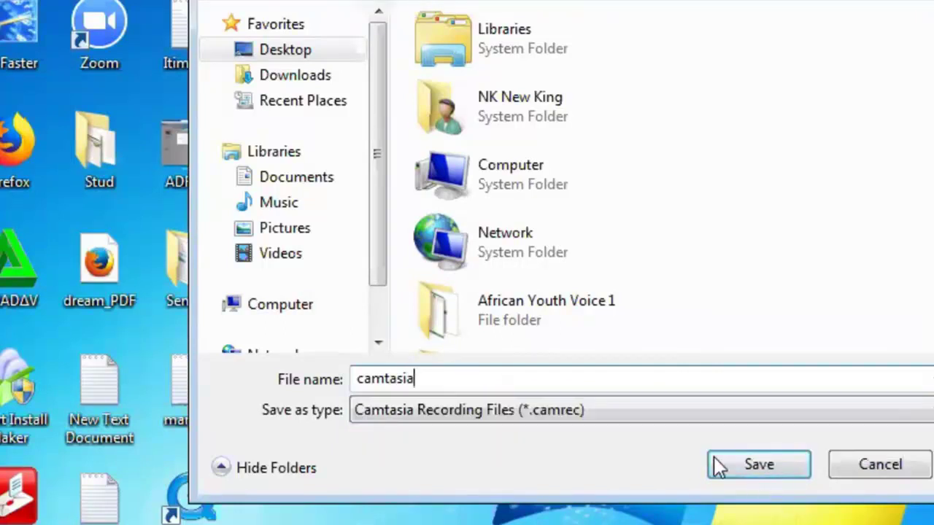
pyautogui.click(729, 464)
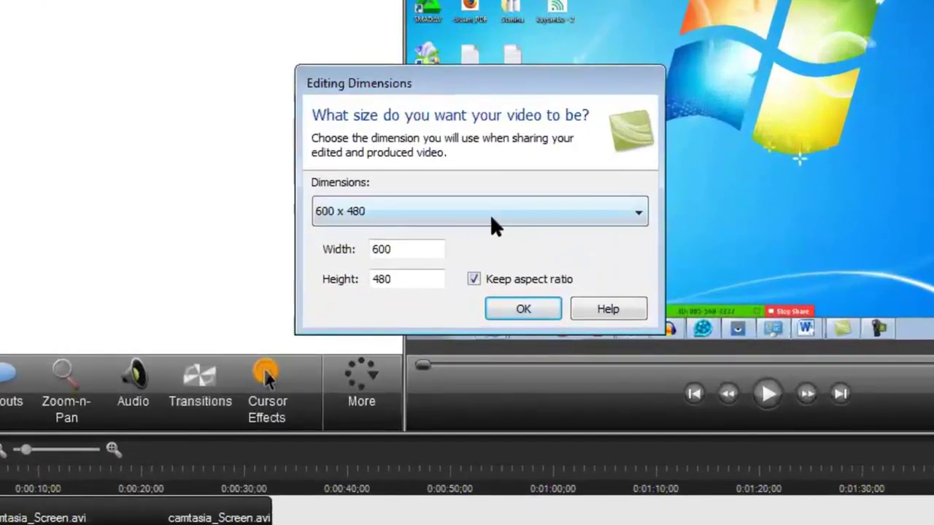
# - Review the dimension presets and set the video's editing dimensions to 1280 x 720 for YouTube & HD
pyautogui.click(476, 269)
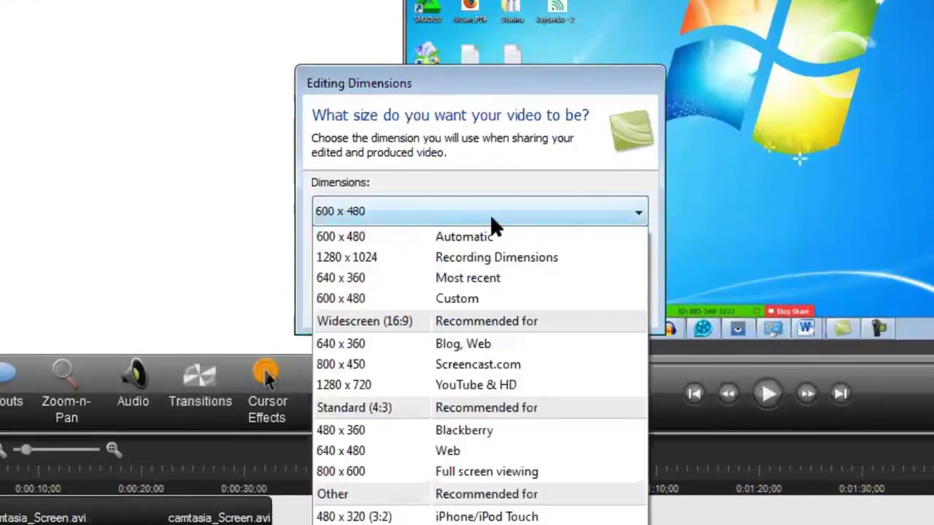
pyautogui.click(492, 221)
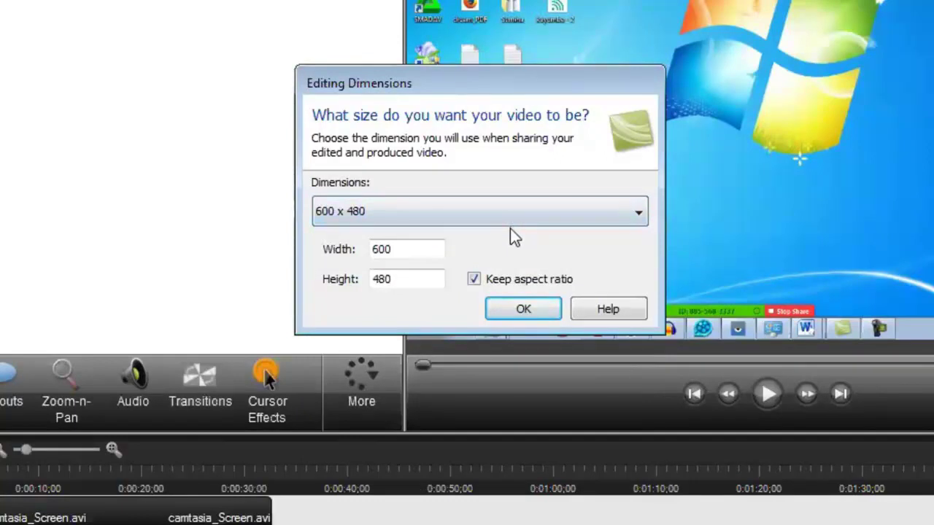
pyautogui.click(504, 216)
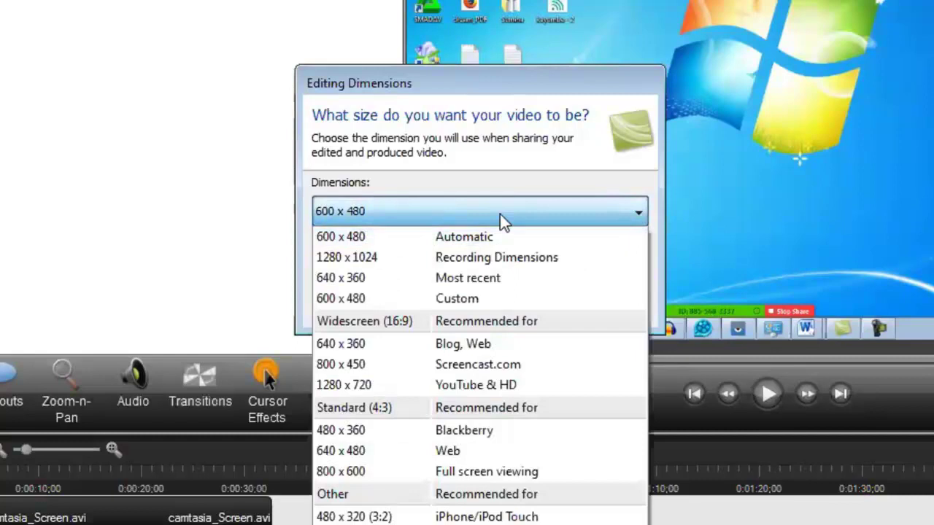
pyautogui.click(500, 214)
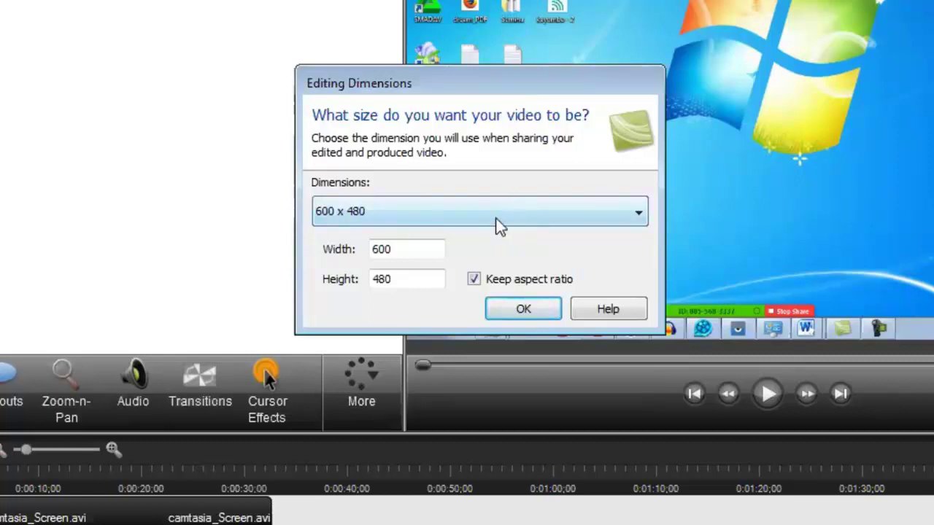
pyautogui.click(496, 227)
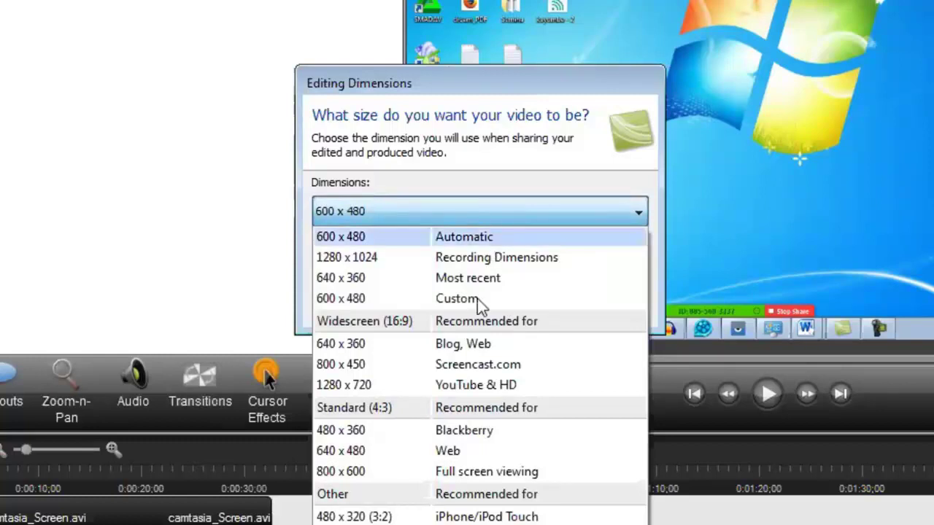
pyautogui.click(446, 387)
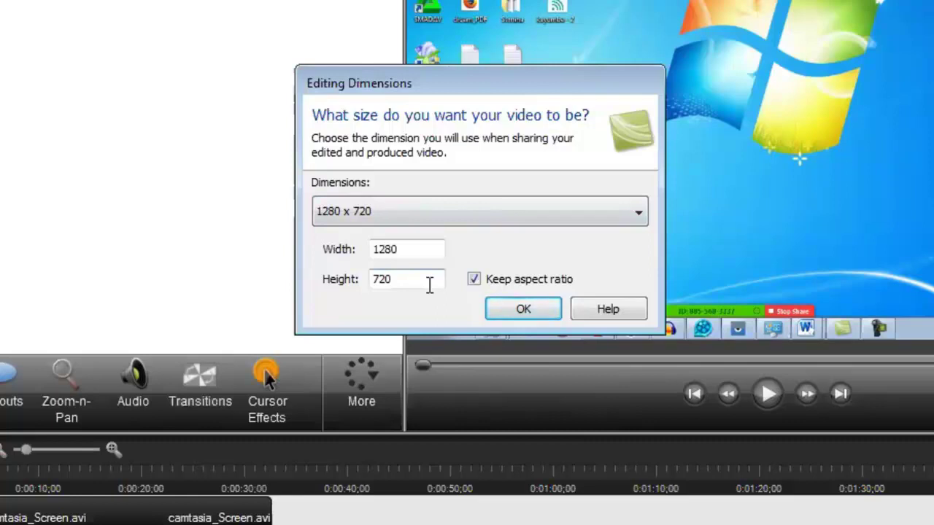
pyautogui.click(524, 309)
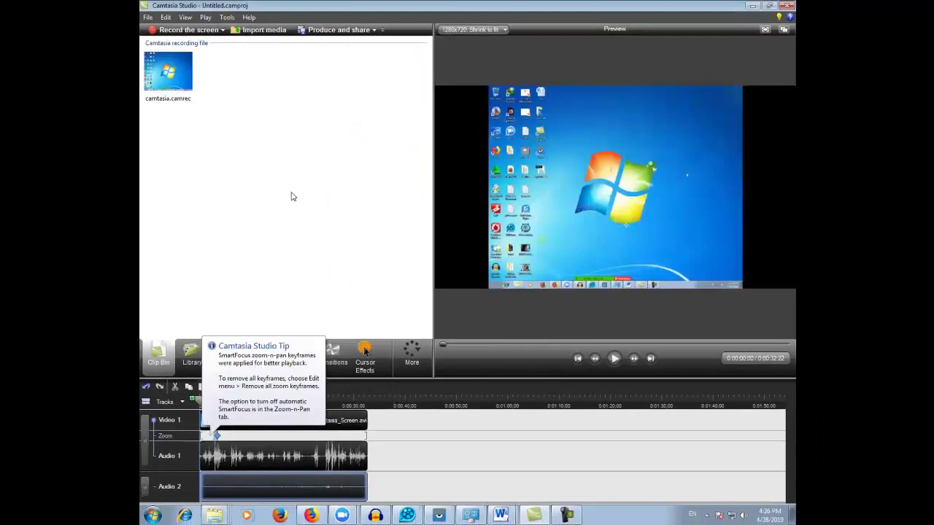